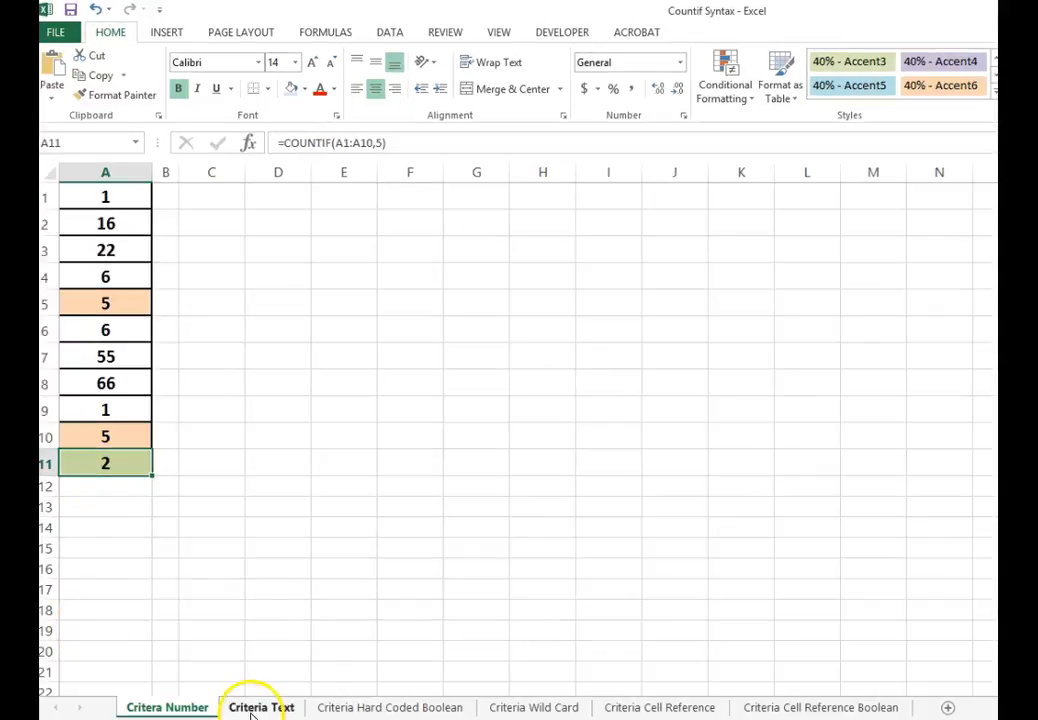
Step: On the Criteria Text sheet, count the "USA" entries with =COUNTIF(A1:A10,"USA") in A11 and display results instead of formulas
left_click(256, 707)
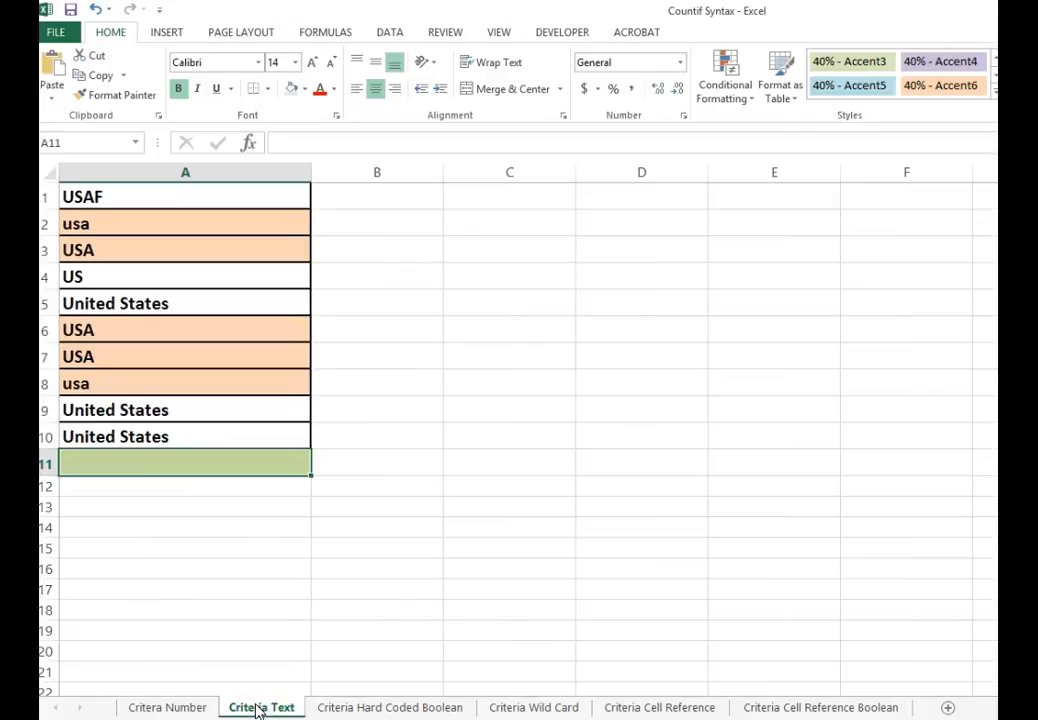
left_click(213, 468)
type("=c")
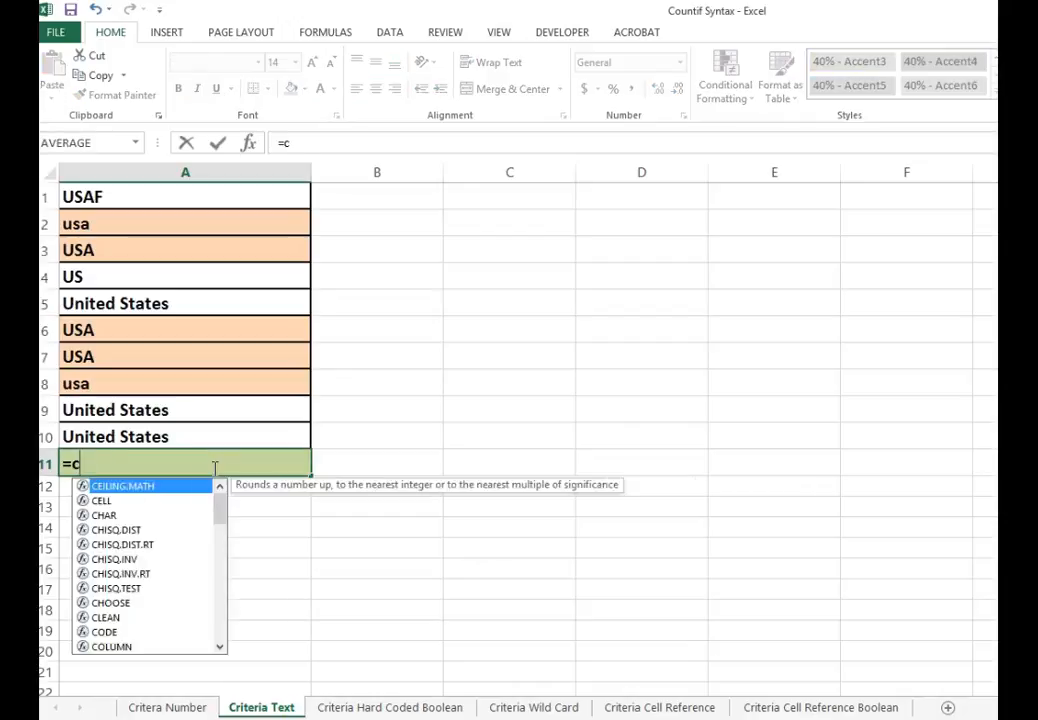
type("ountif(")
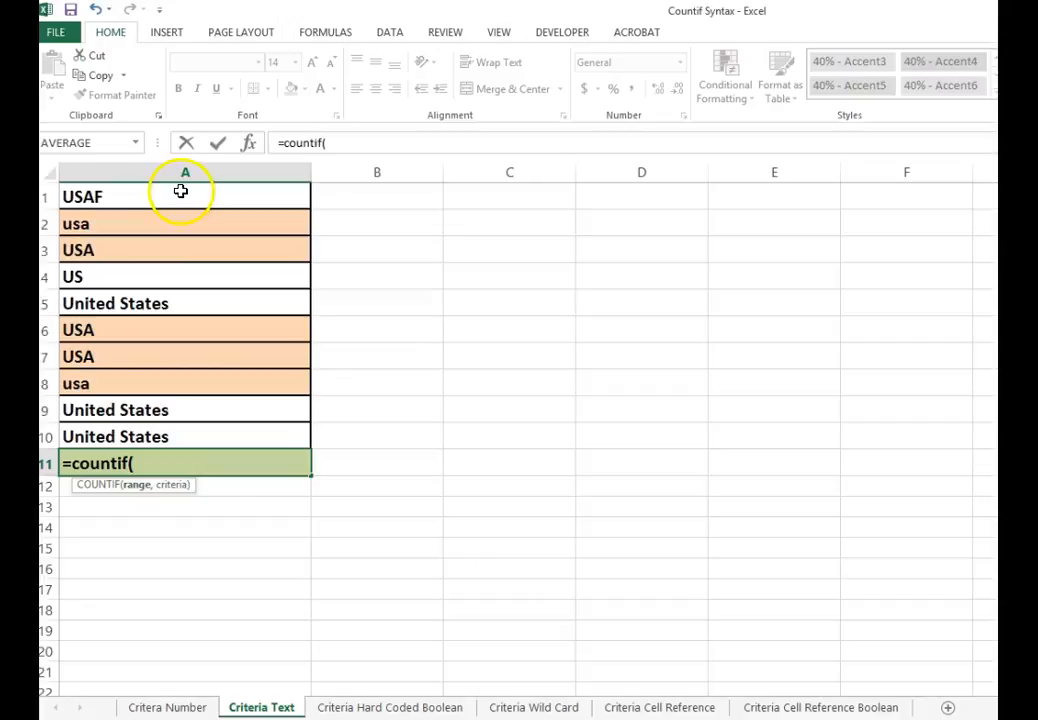
left_click_drag(181, 194, 146, 431)
type(",\"USA\"")
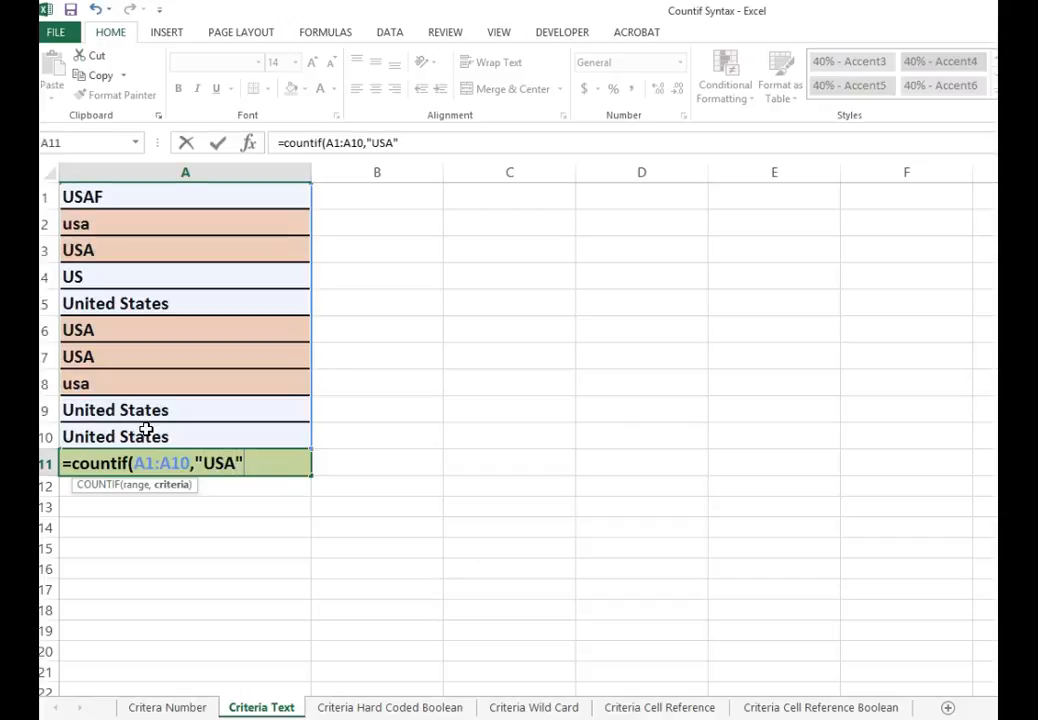
type(")")
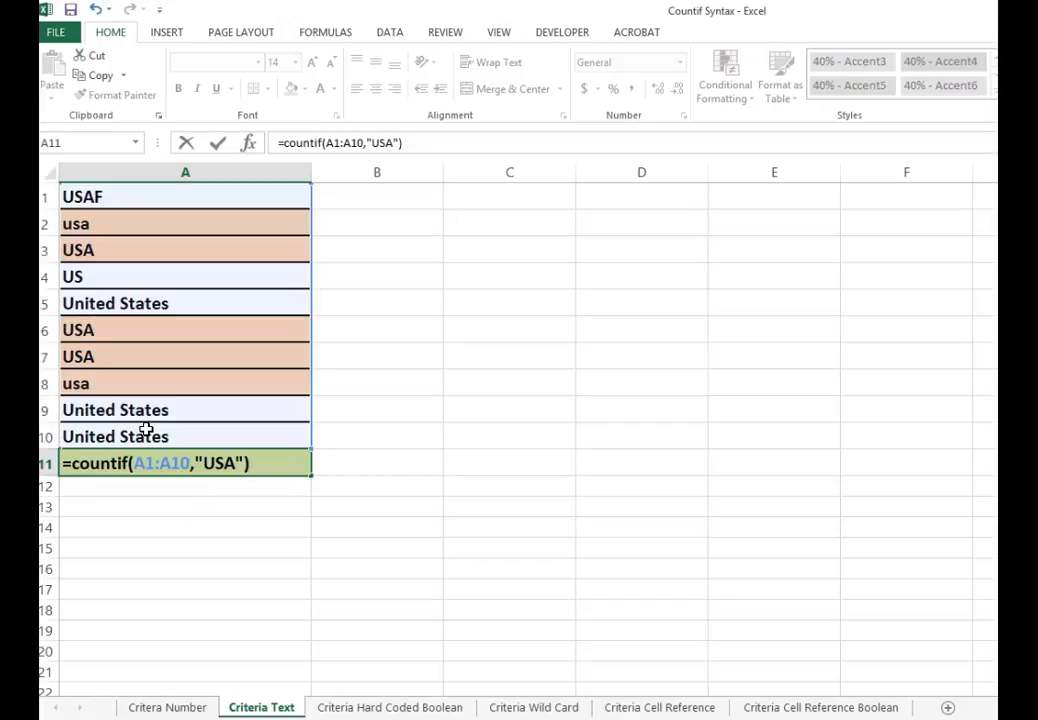
key("Return")
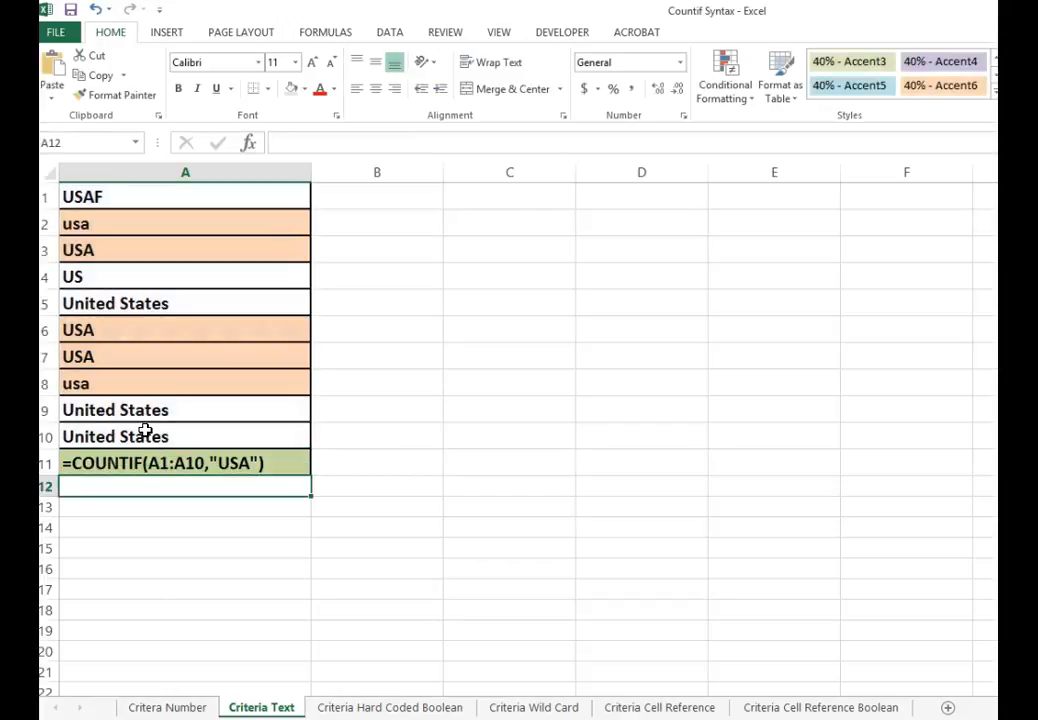
key("ctrl+grave")
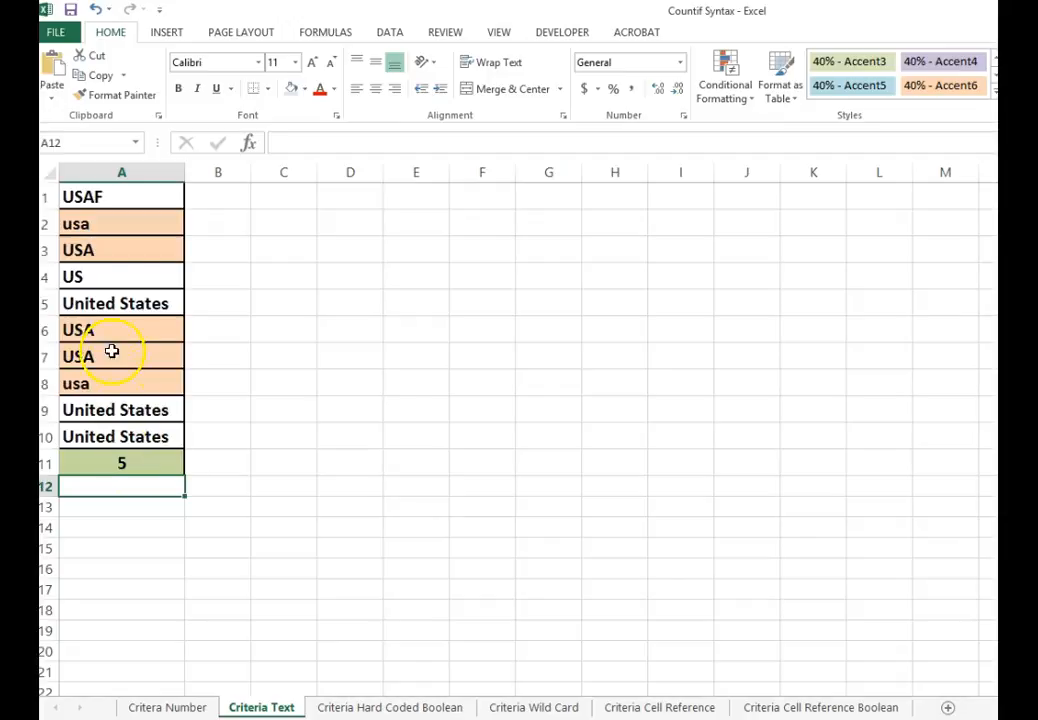
Step: Examine the USA entries in A2, A3, A6, A7 and A8 against the count formula in A11
left_click(99, 224)
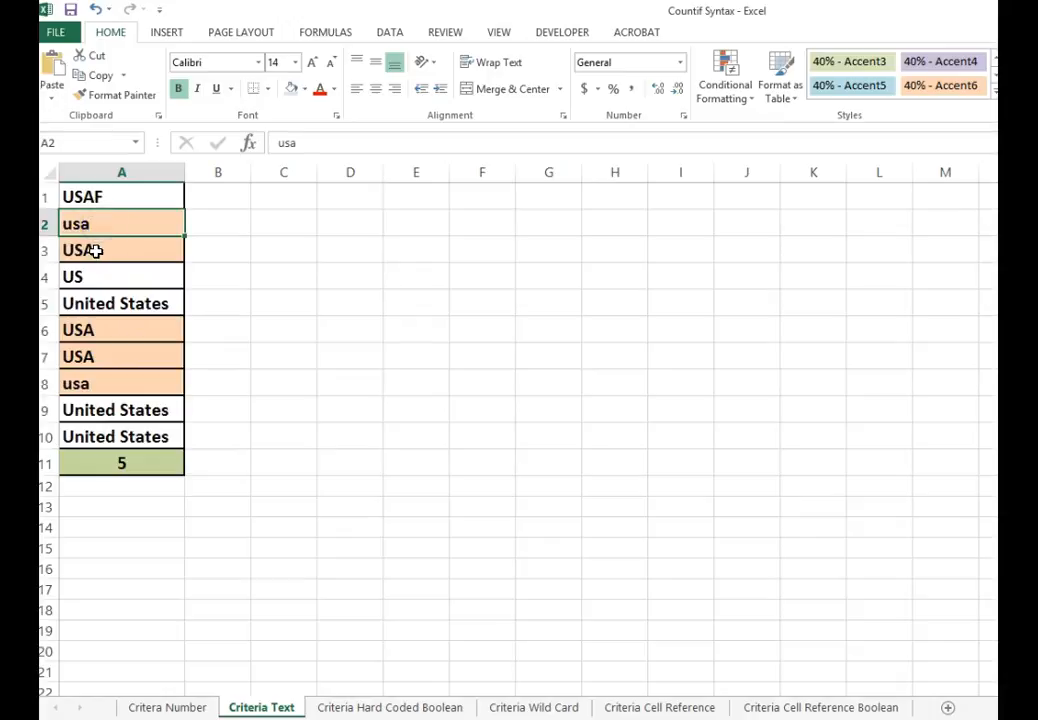
left_click(95, 250)
left_click(120, 330)
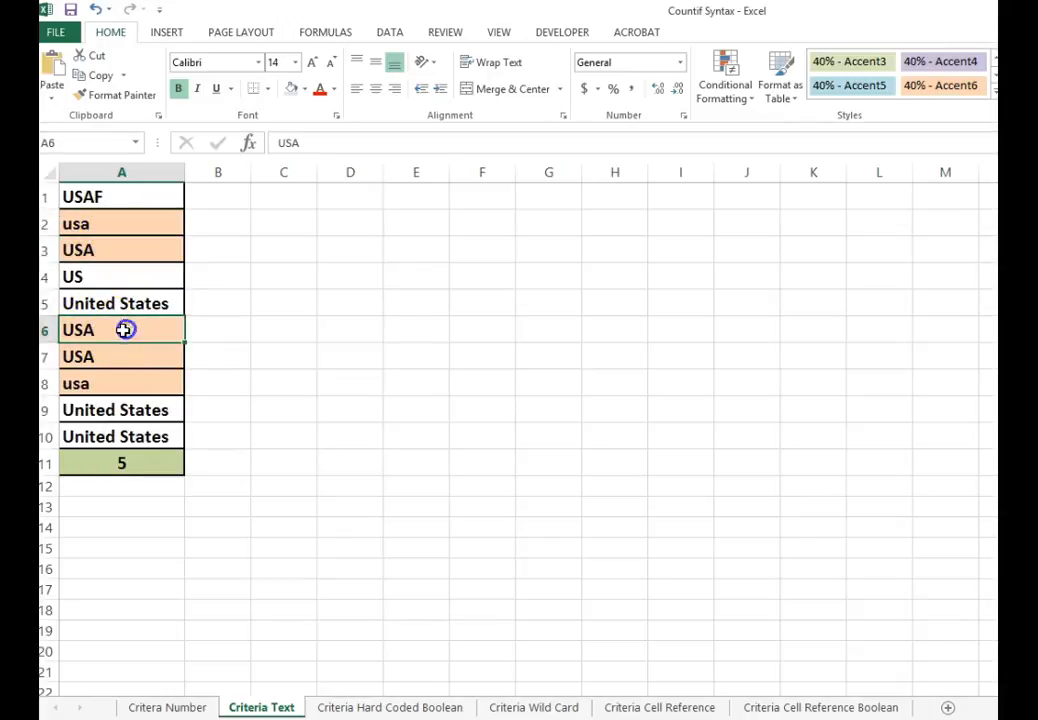
left_click(124, 356)
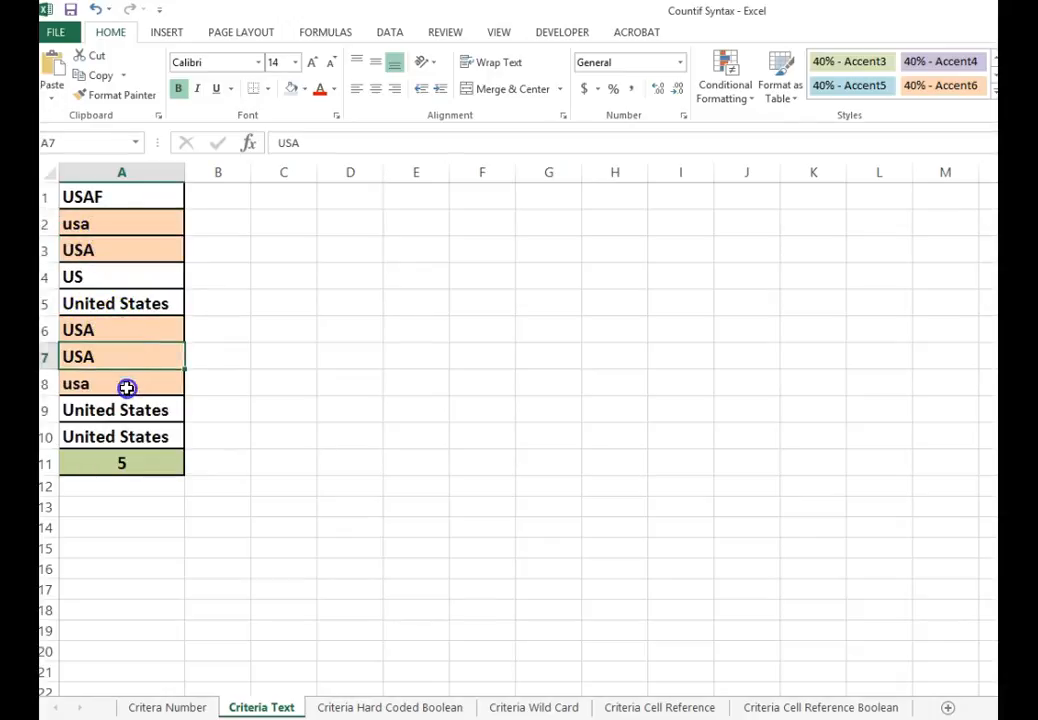
left_click(127, 386)
left_click(155, 462)
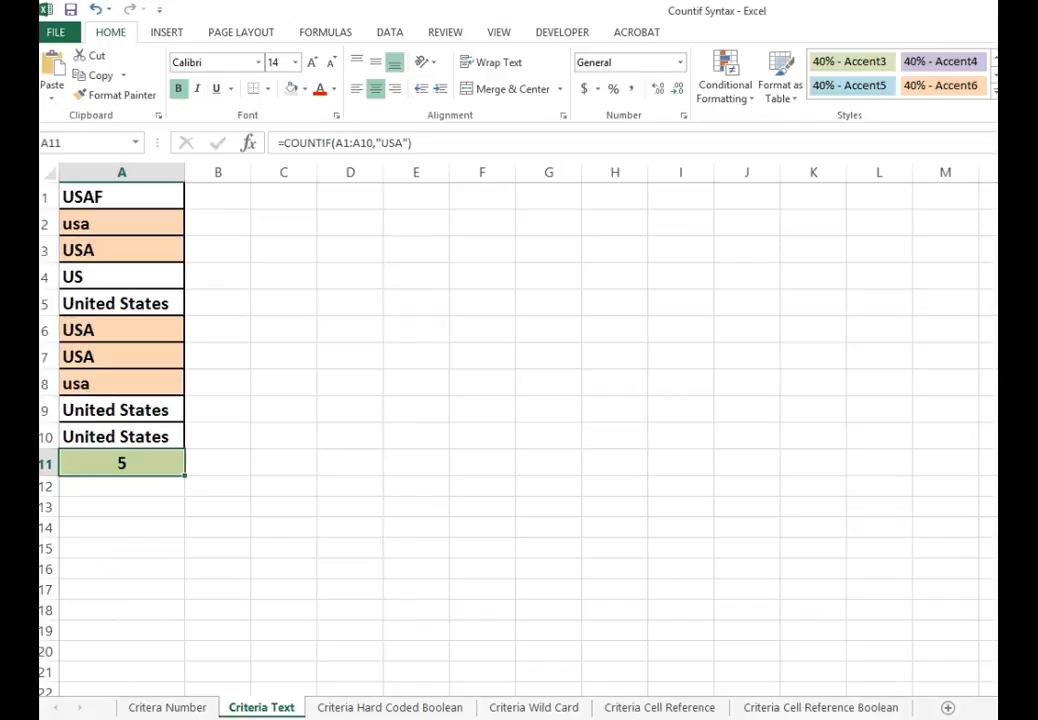
Step: On the Criteria Hard Coded Boolean sheet, enter =COUNTIF(A1:A10,">=5") in A11 to count values of at least 5
left_click(381, 708)
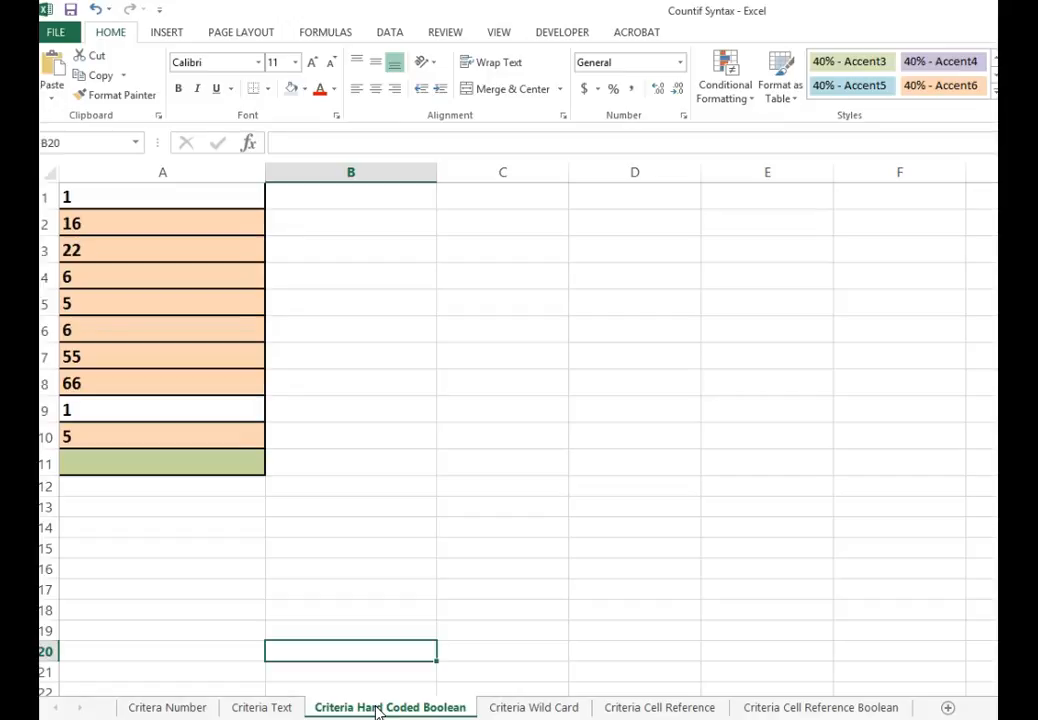
left_click(73, 462)
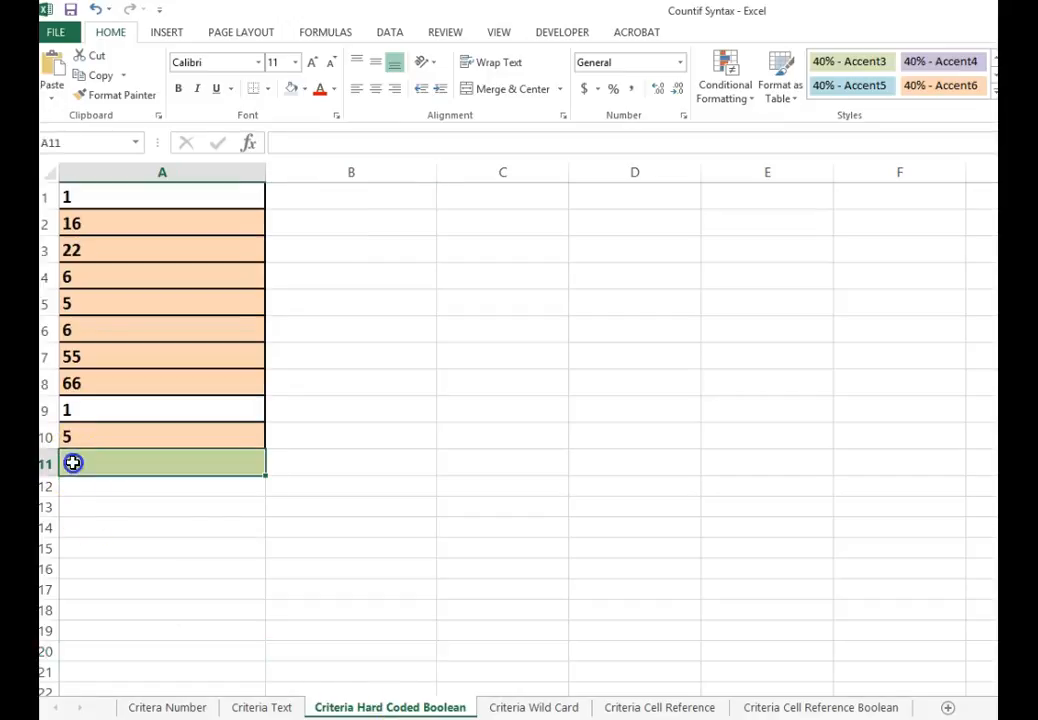
type("=countif")
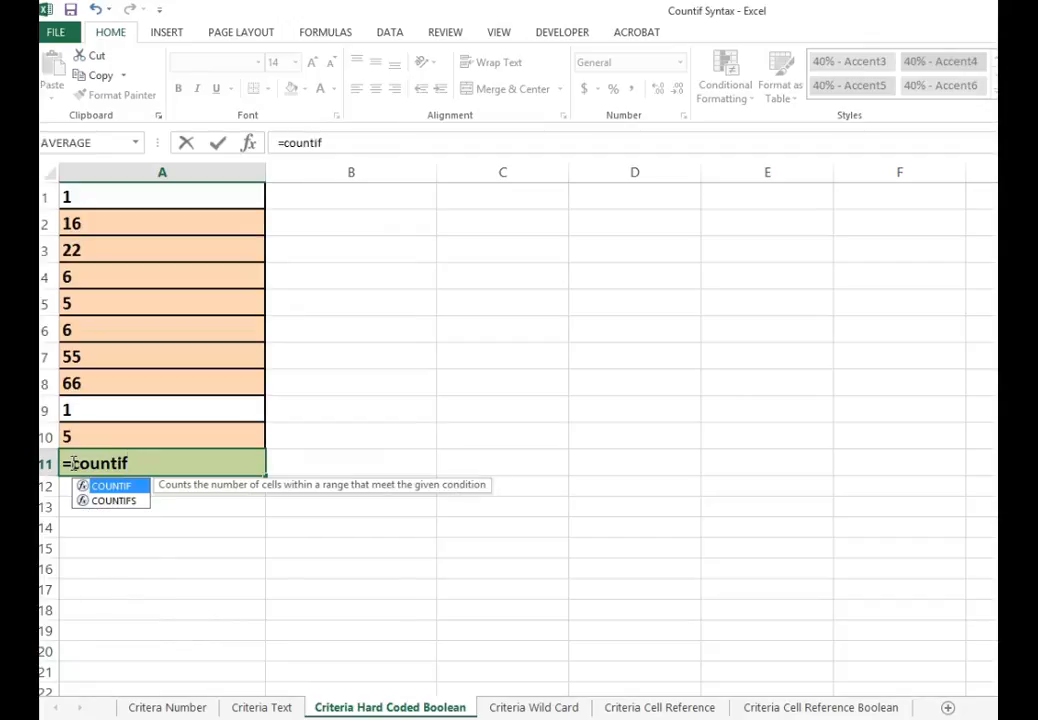
type("(")
left_click_drag(157, 199, 150, 430)
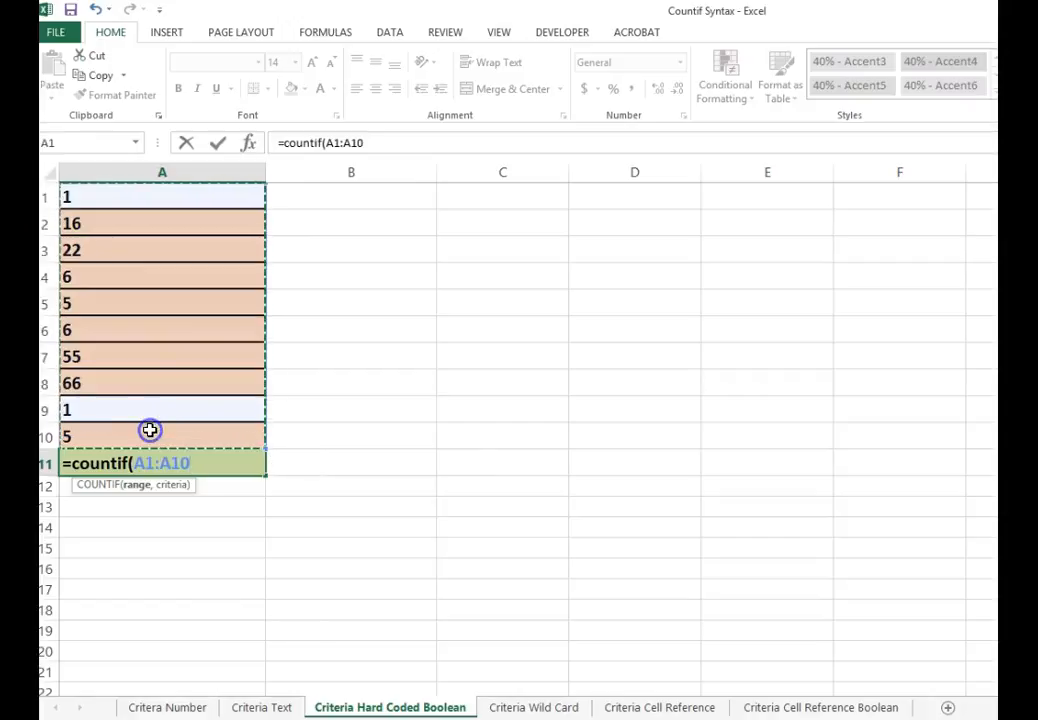
type(",")
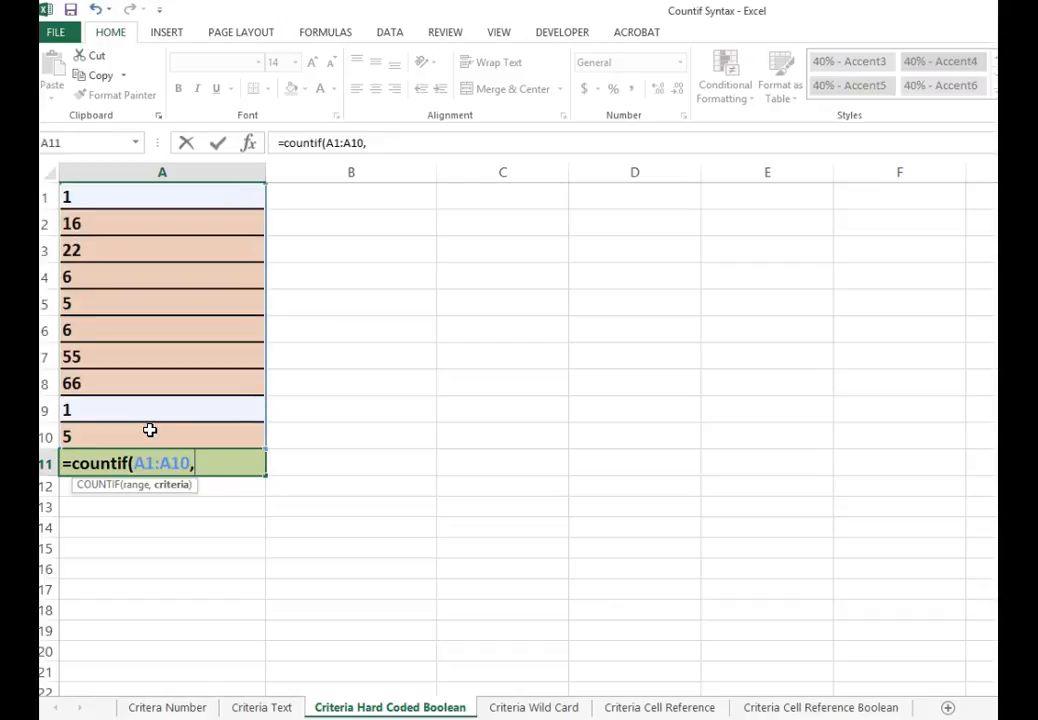
type("\">=5\")")
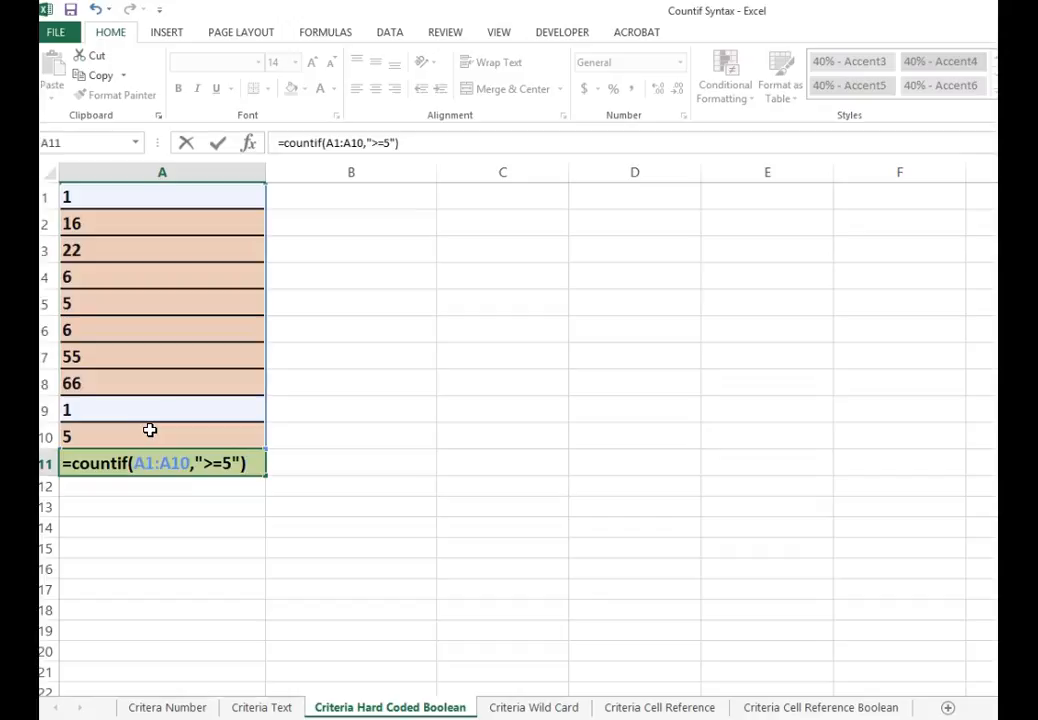
key("Return")
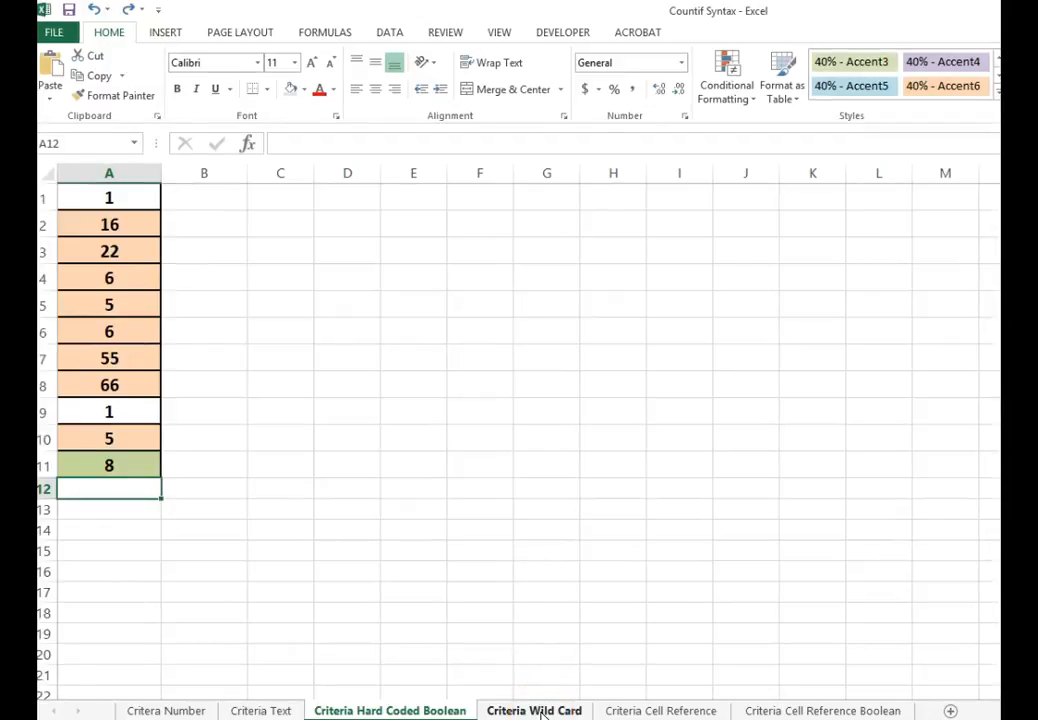
Step: On the Criteria Wild Card sheet, enter =COUNTIF(A1:A10,"USA*") in A11 and display results instead of formulas
left_click(536, 711)
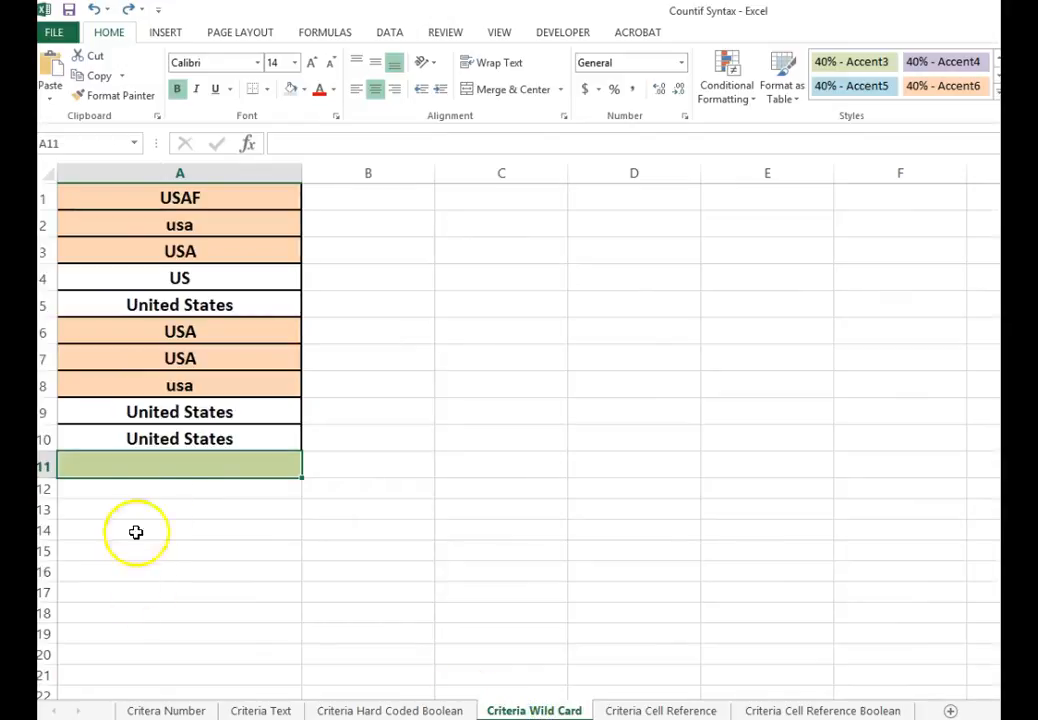
left_click(181, 458)
type("=countif")
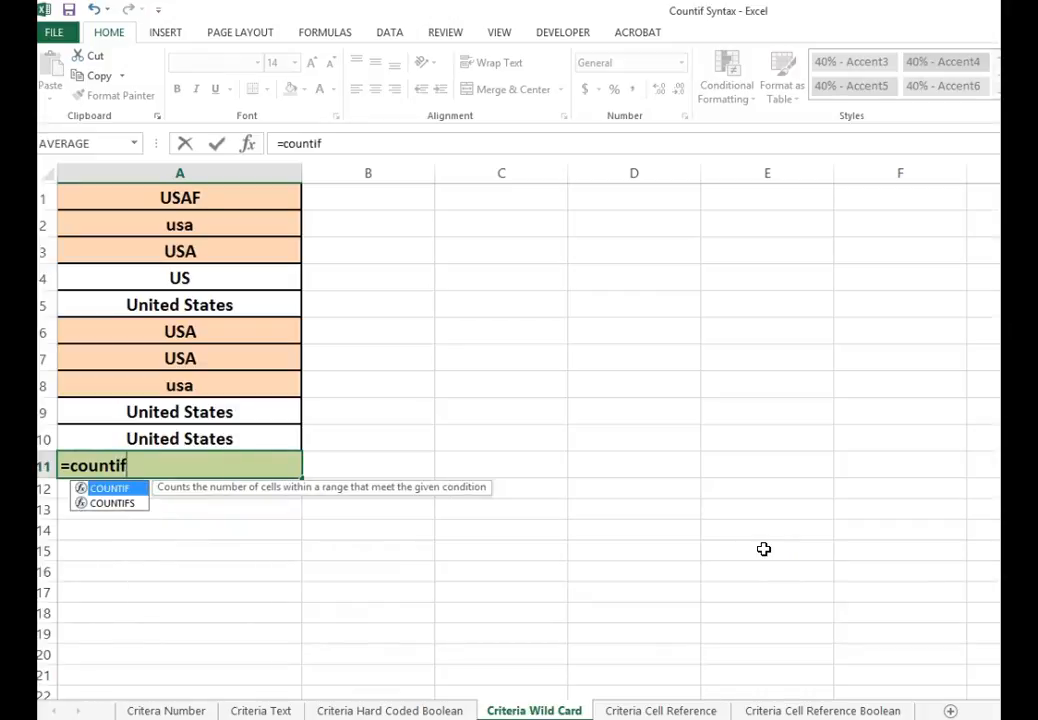
type("(")
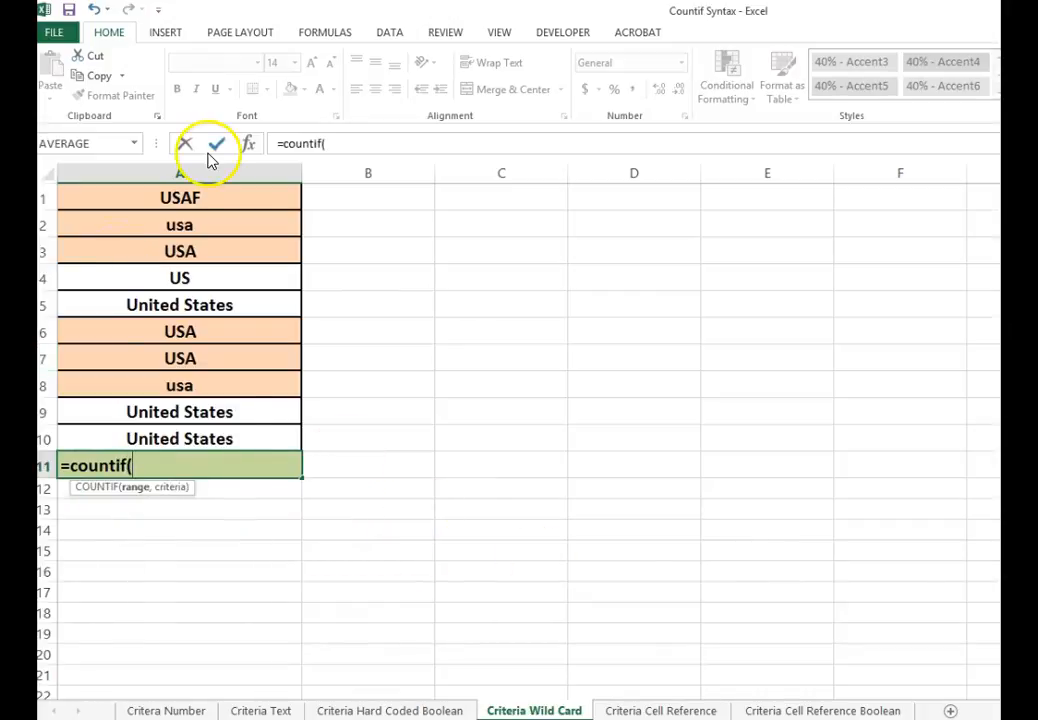
left_click_drag(211, 205, 182, 438)
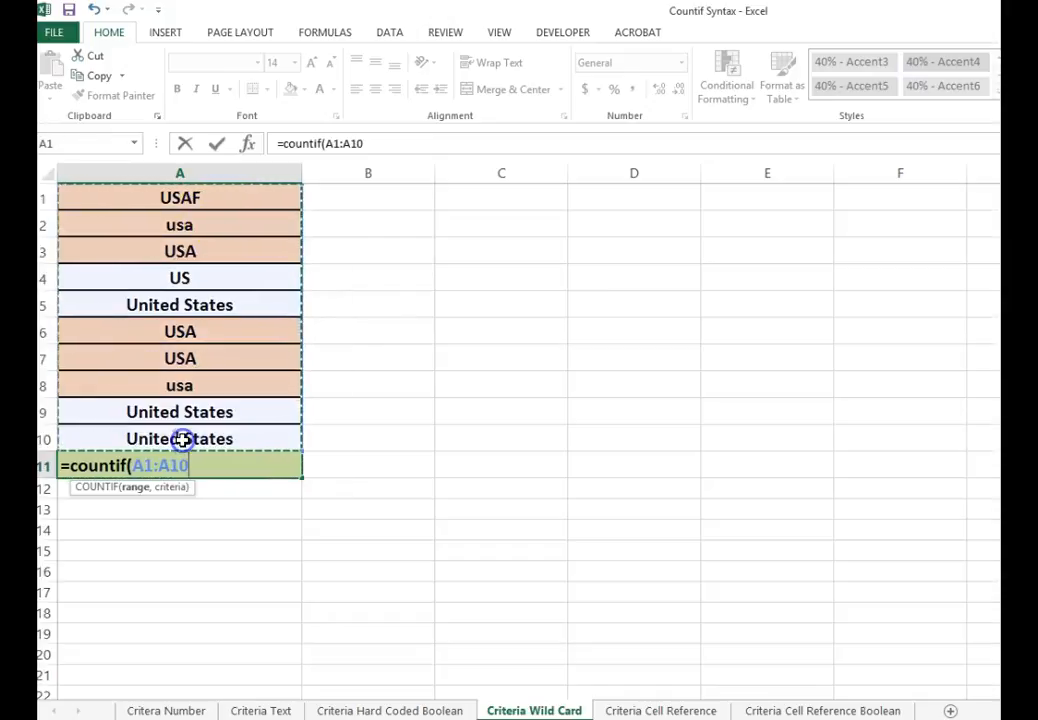
type(",")
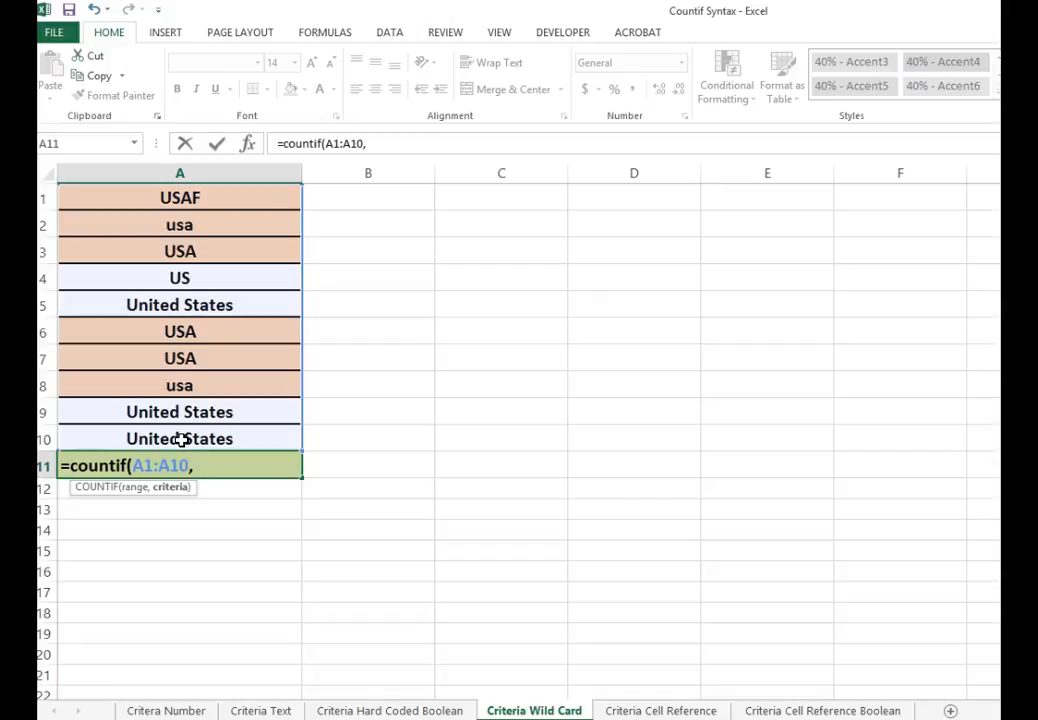
type("\"USA*")
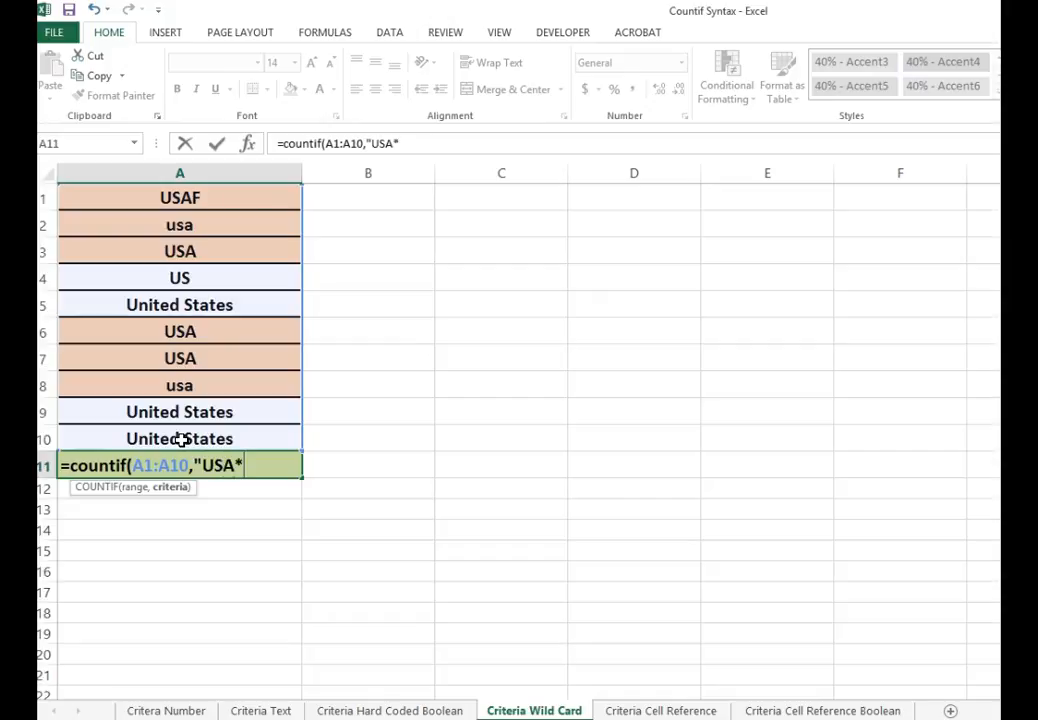
type("\")")
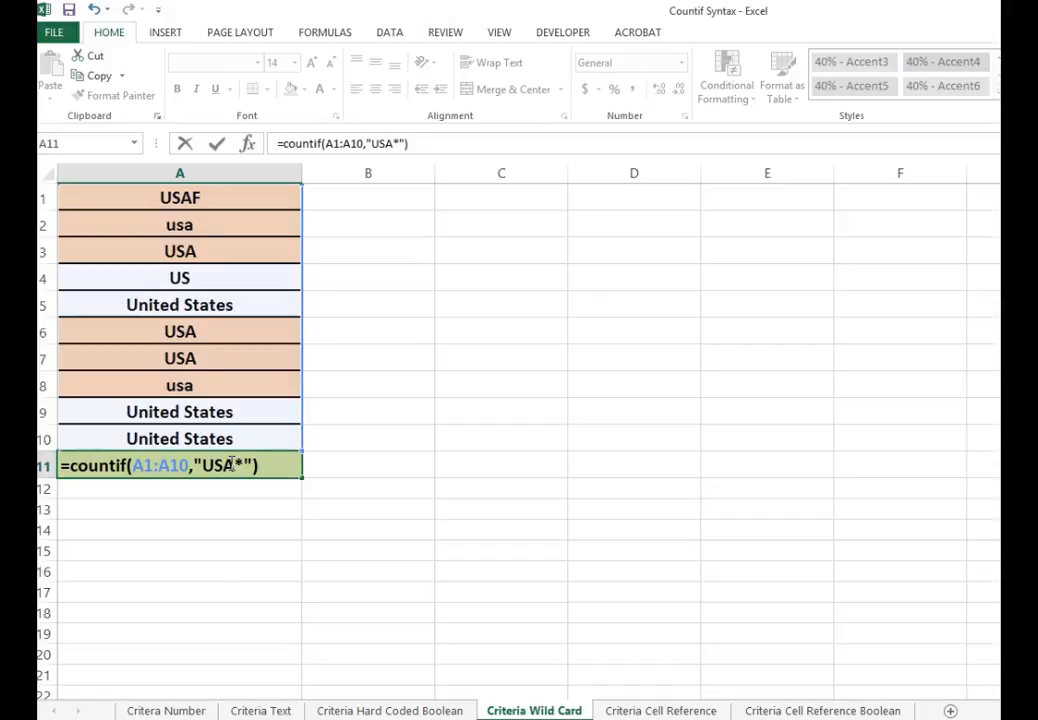
key("Return")
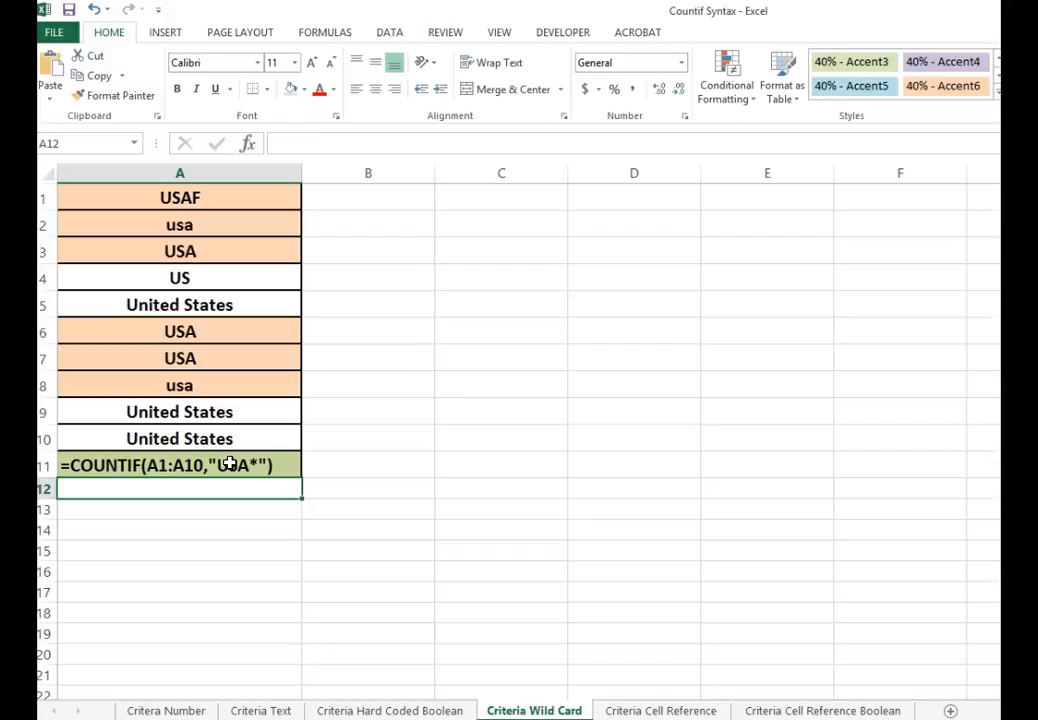
key("ctrl+grave")
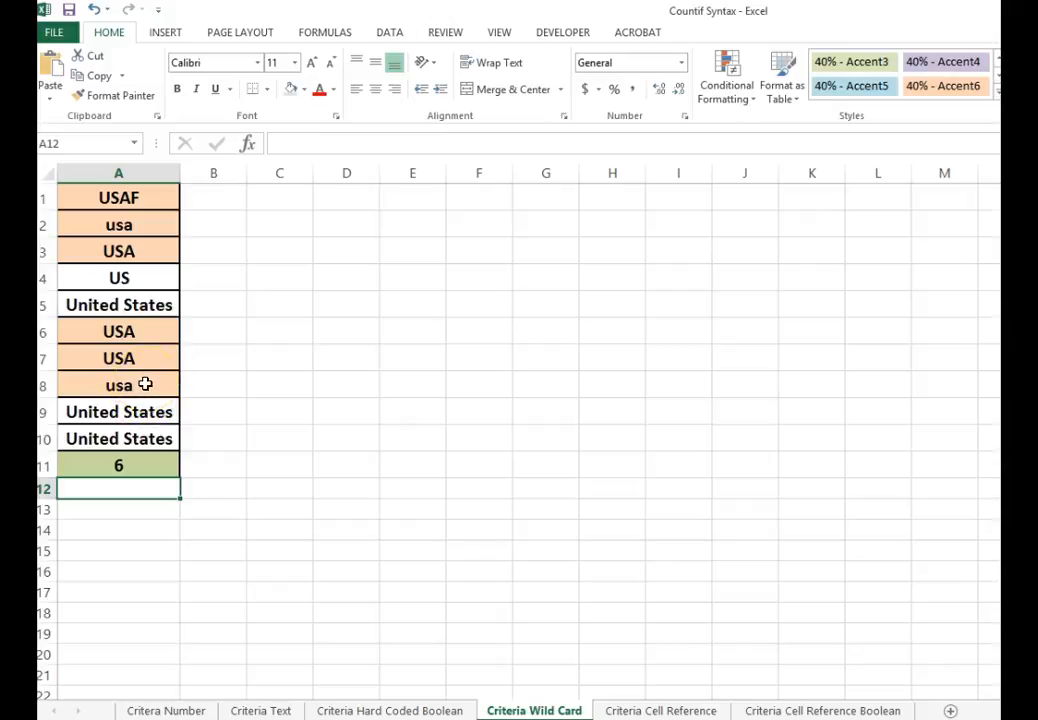
Step: On the Criteria Cell Reference sheet, enter =COUNTIF(B1:B10,A2) in B11 and display results instead of formulas
left_click(672, 712)
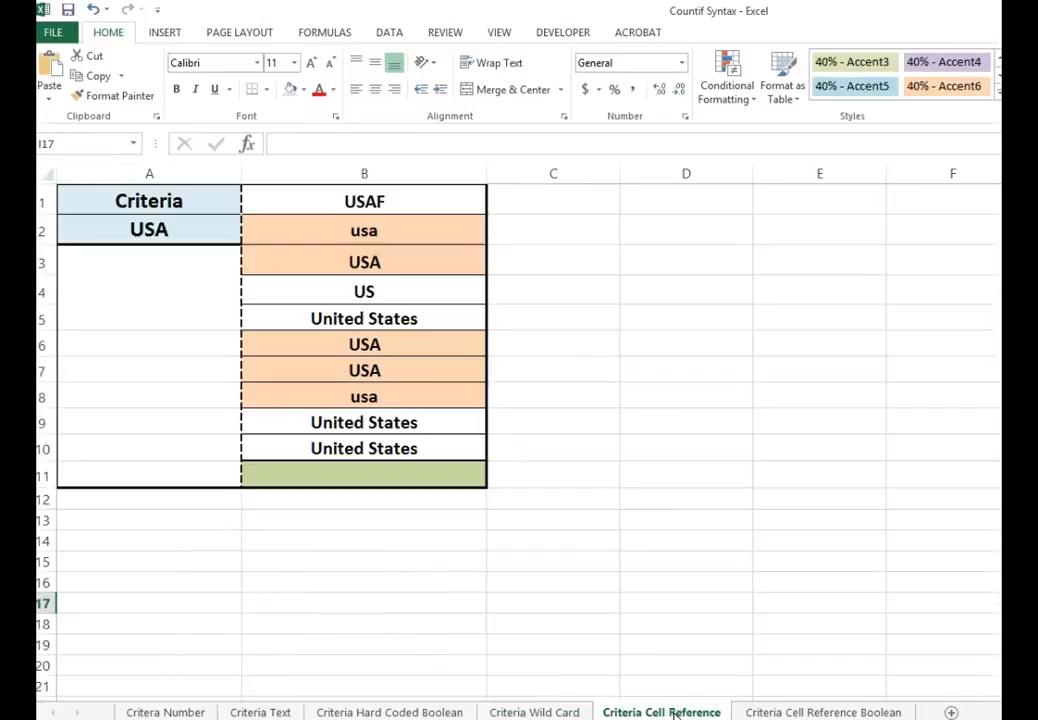
left_click(410, 476)
type("=countif")
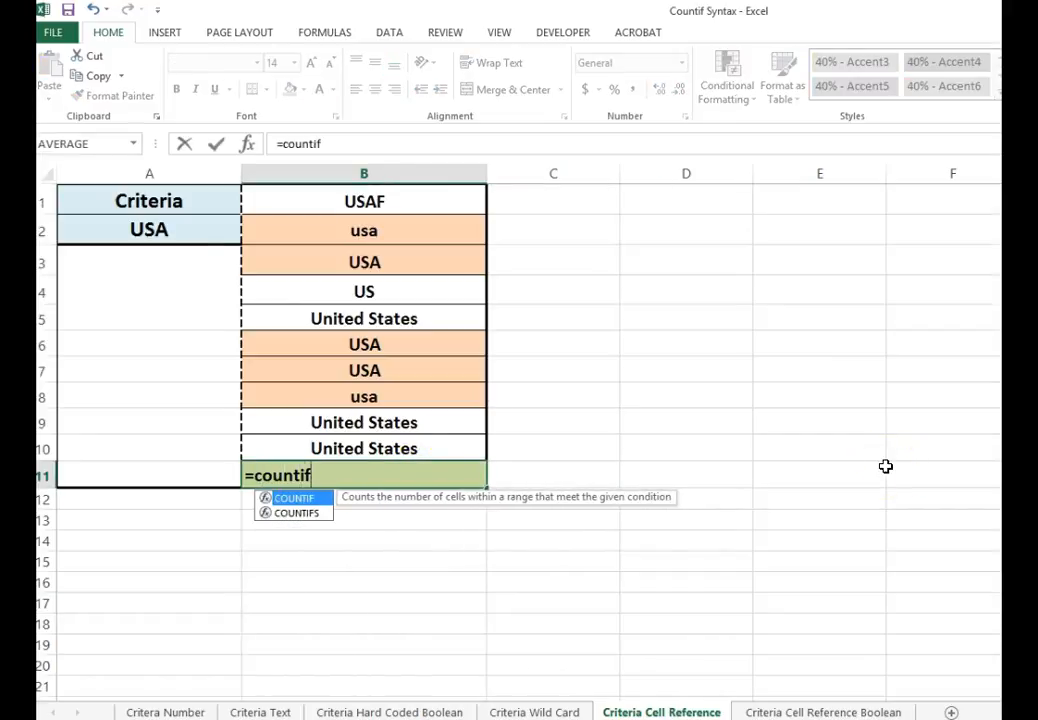
type("(")
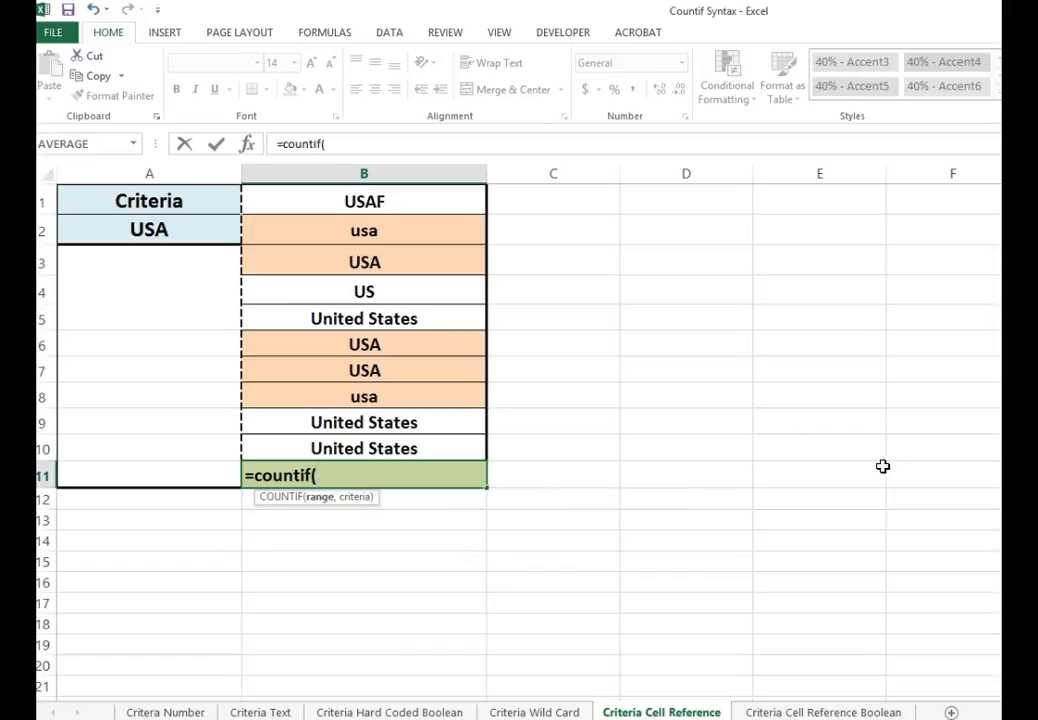
left_click_drag(338, 199, 340, 447)
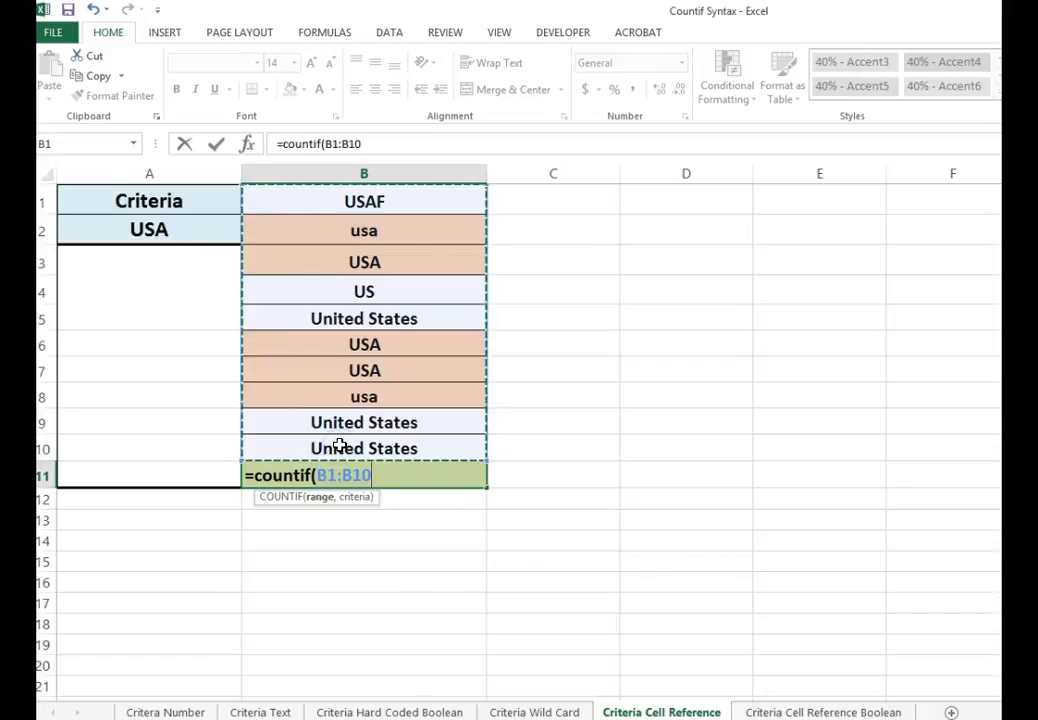
type(",")
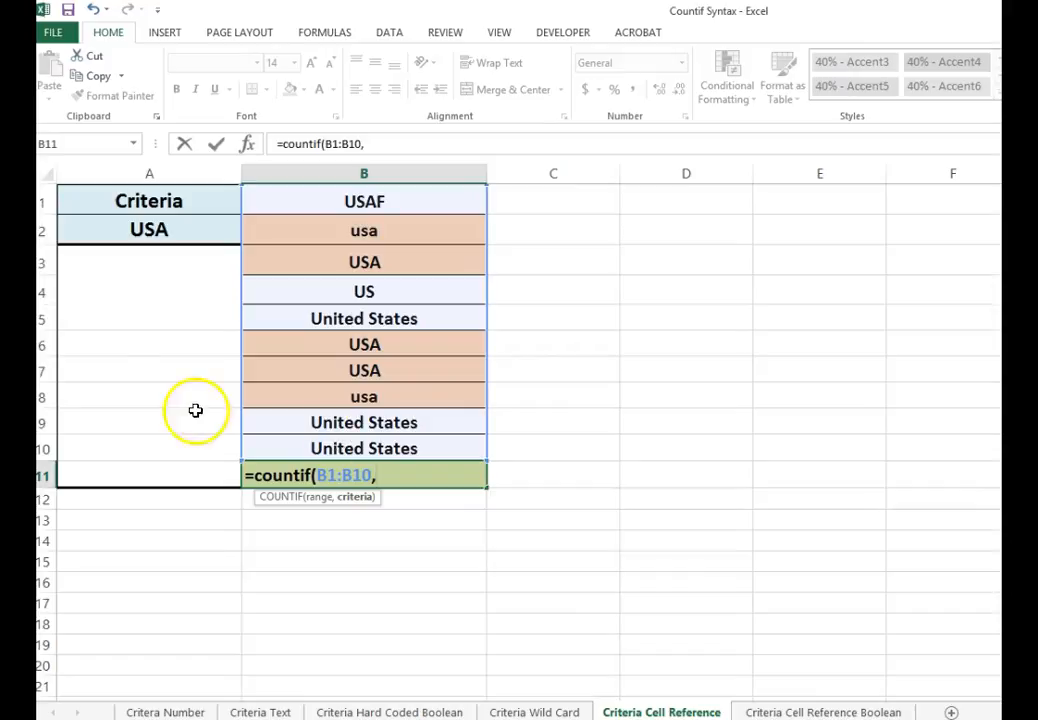
left_click(153, 228)
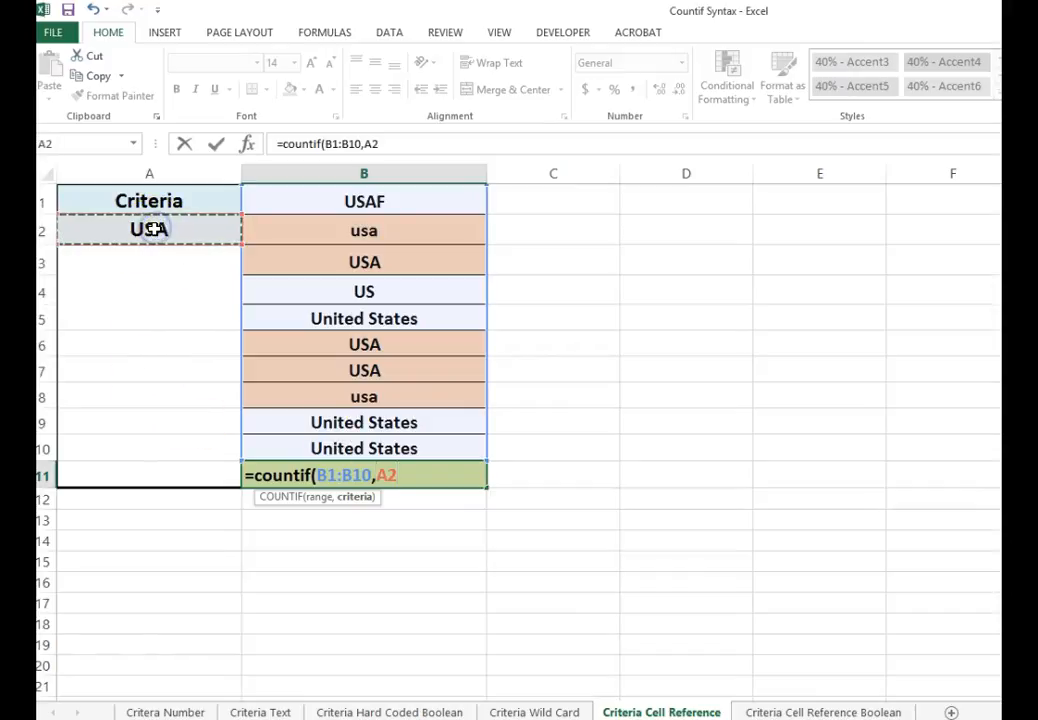
type(")")
key("Return")
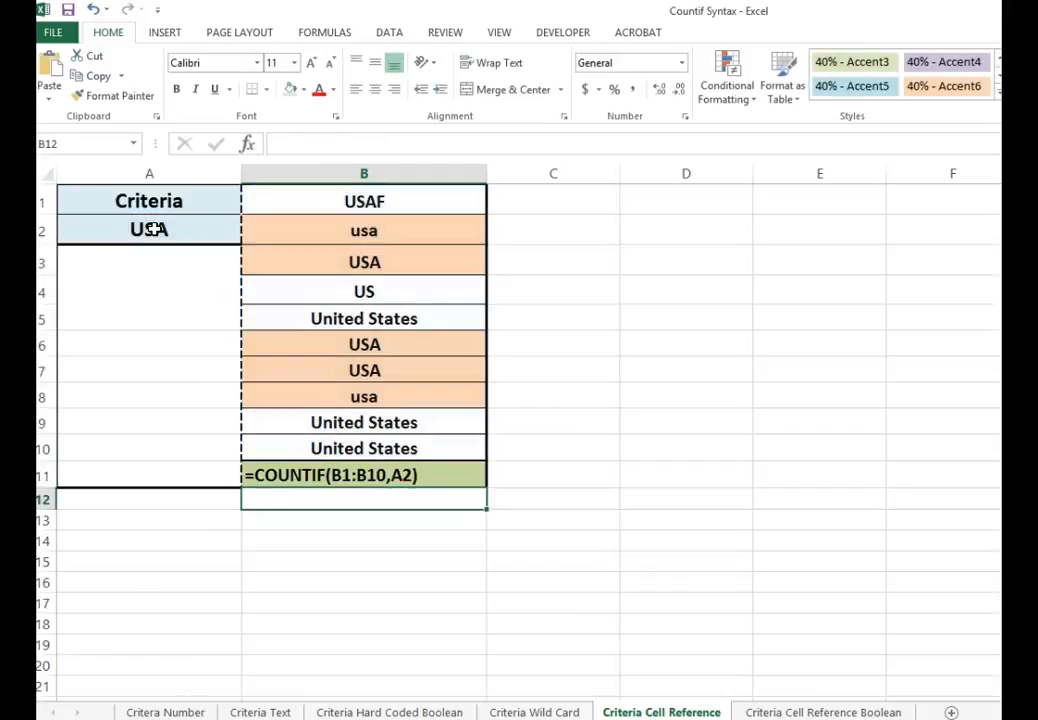
key("ctrl+grave")
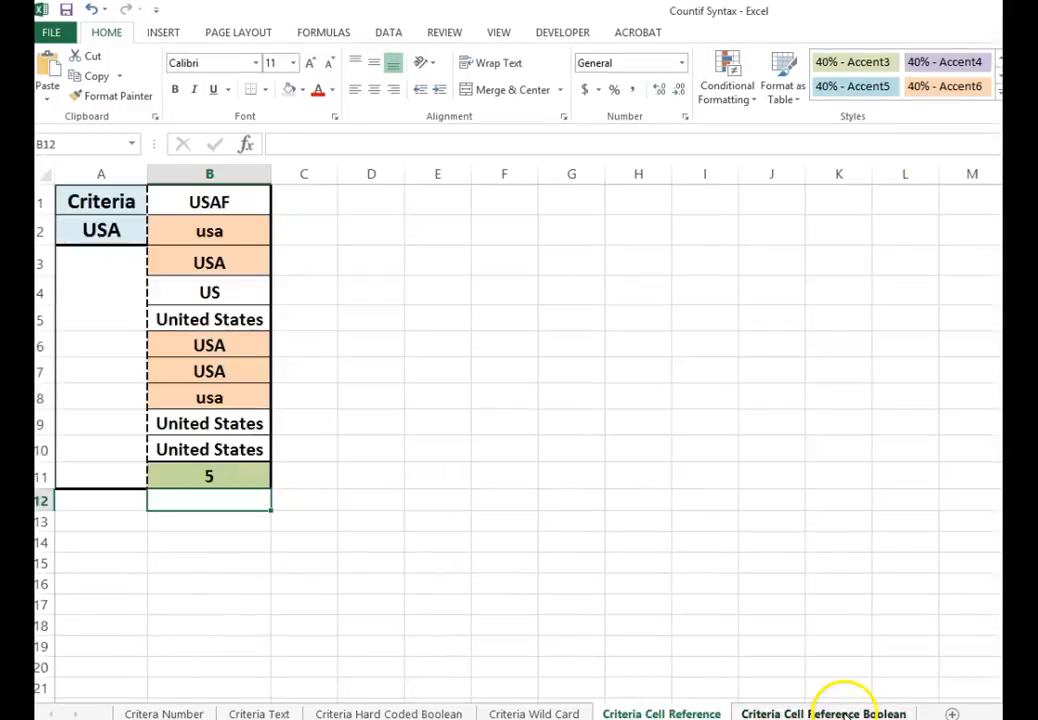
Step: On the Criteria Cell Reference Boolean sheet, enter =COUNTIF(B1:B10,">="&A2) in B11 and display results instead of formulas
left_click(845, 712)
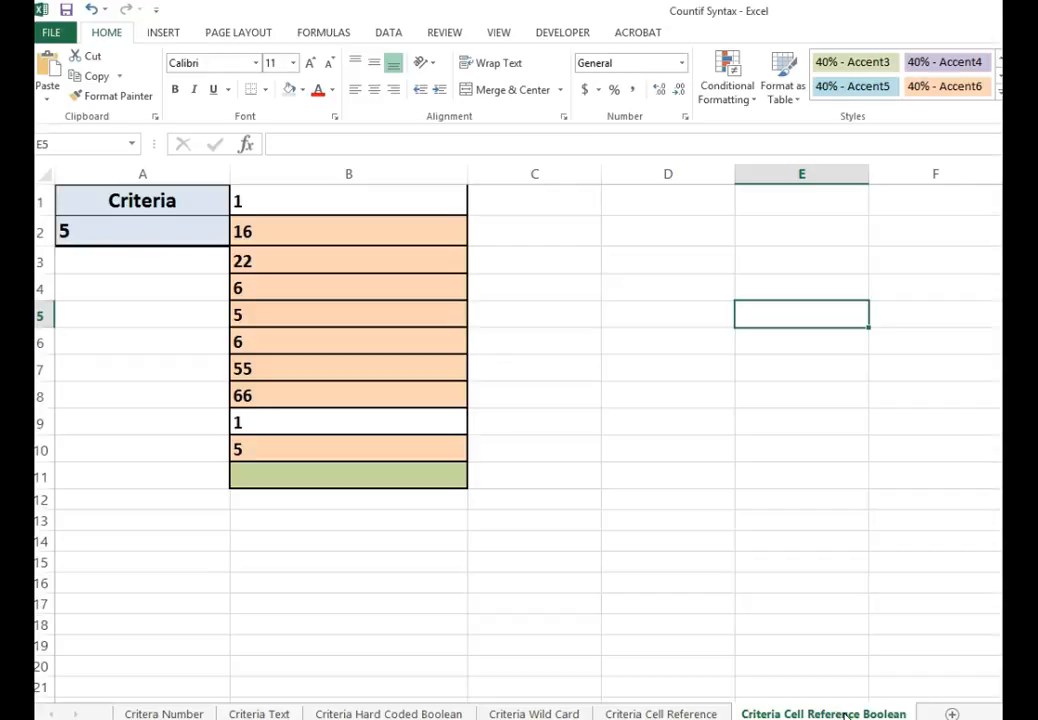
left_click(348, 477)
type("=countif")
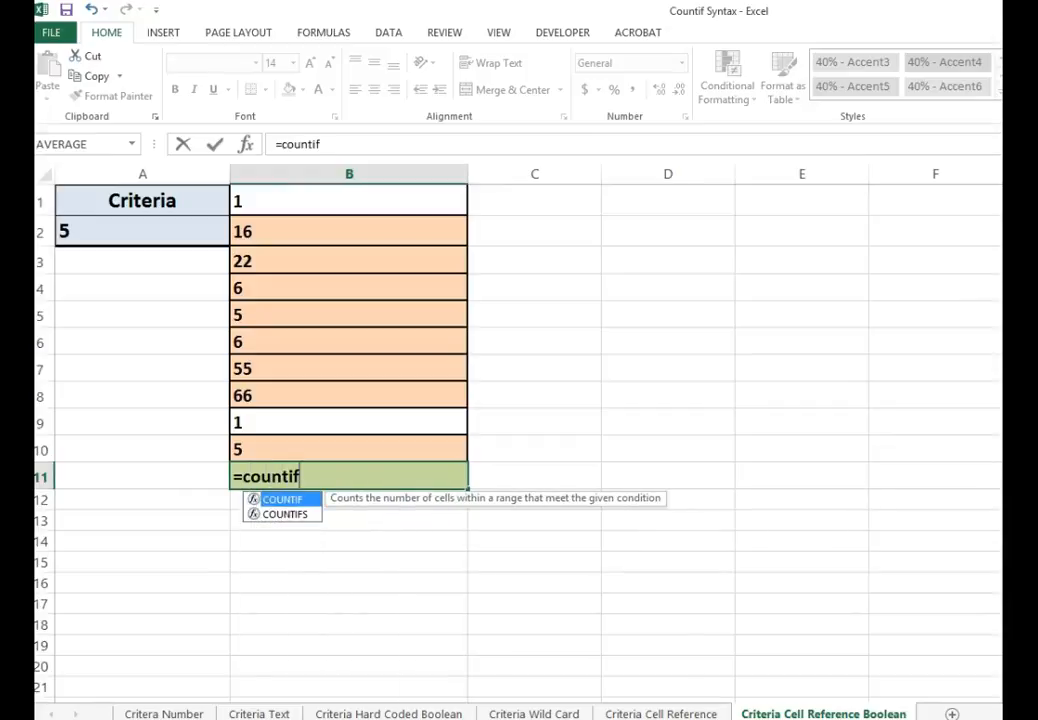
type("(")
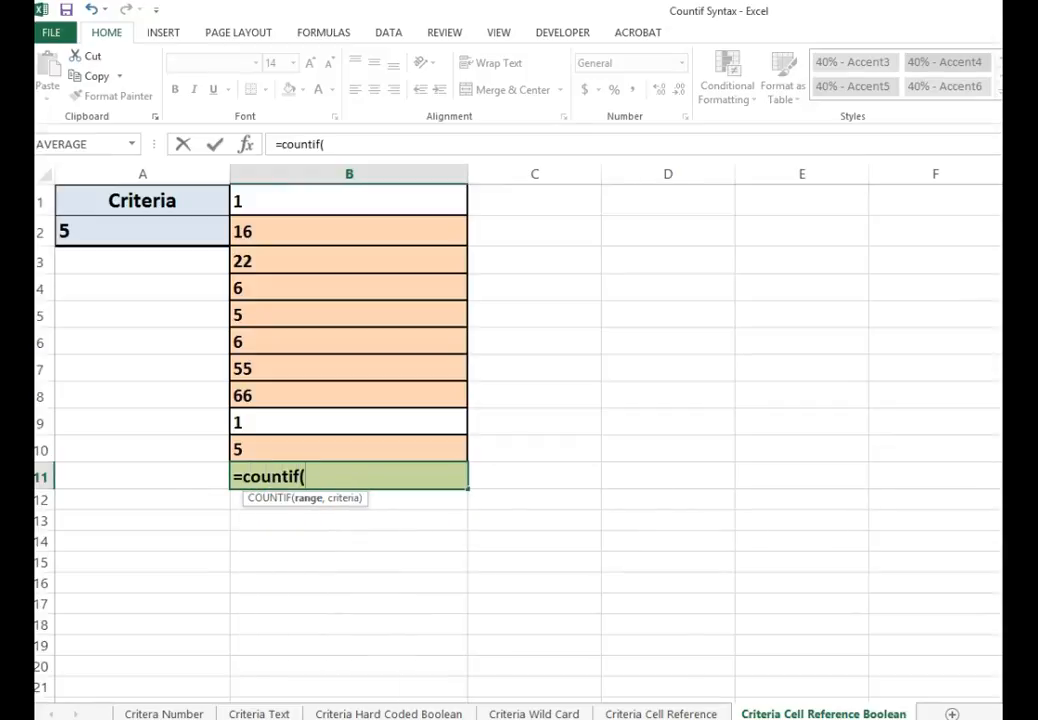
left_click_drag(384, 205, 362, 445)
type(",")
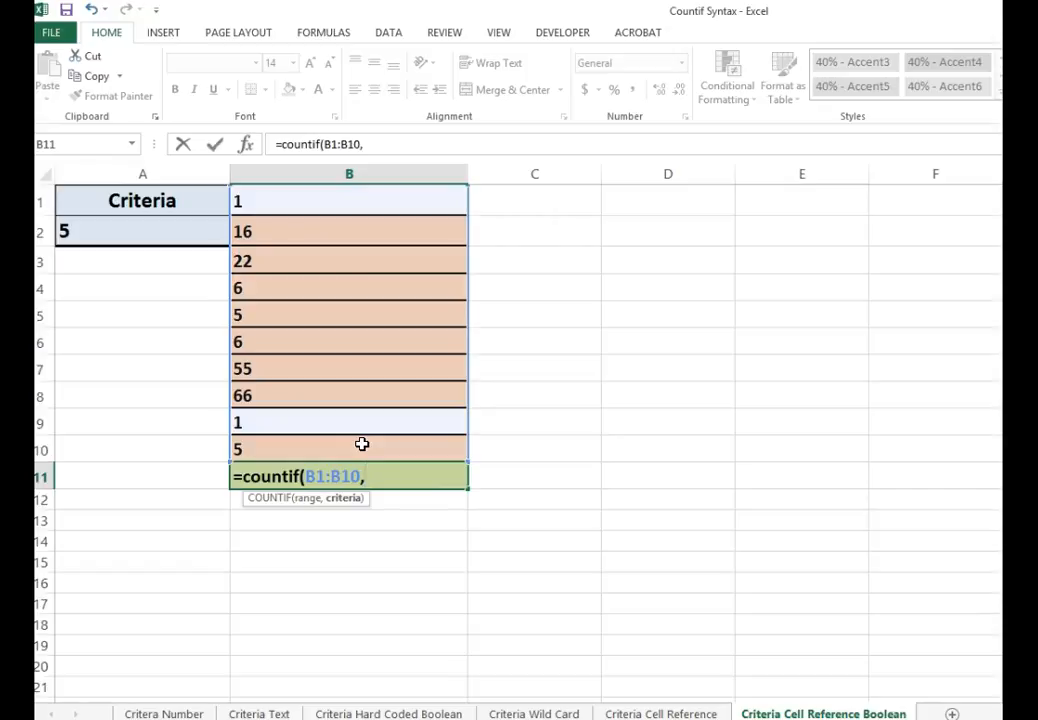
type("\">=\"")
type("&a2")
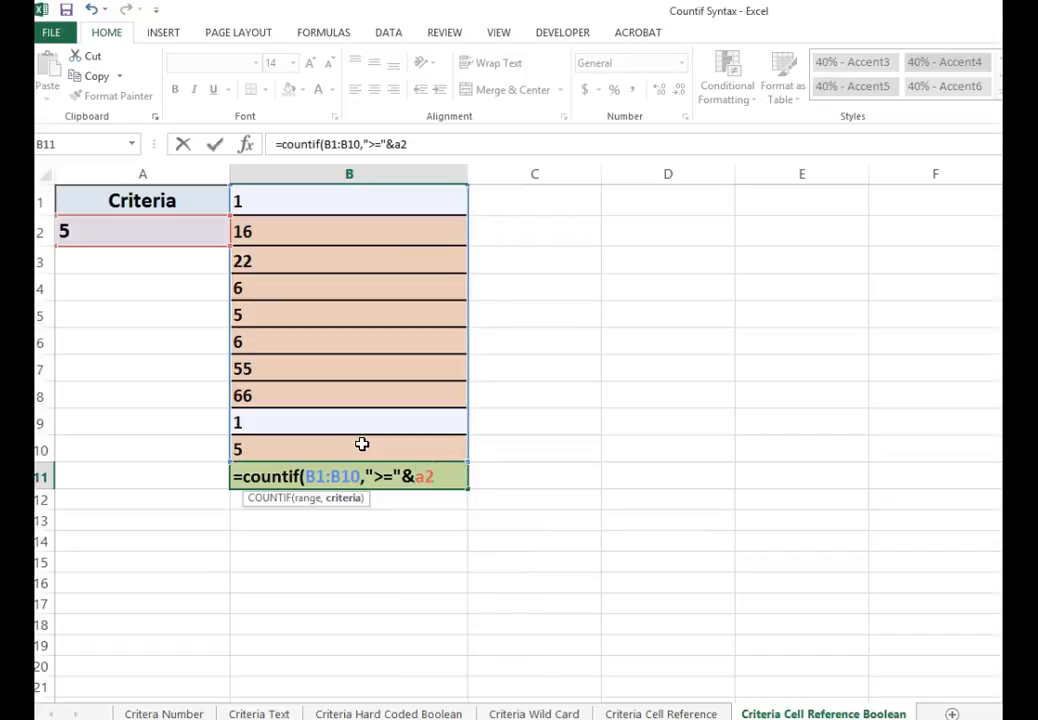
type(")")
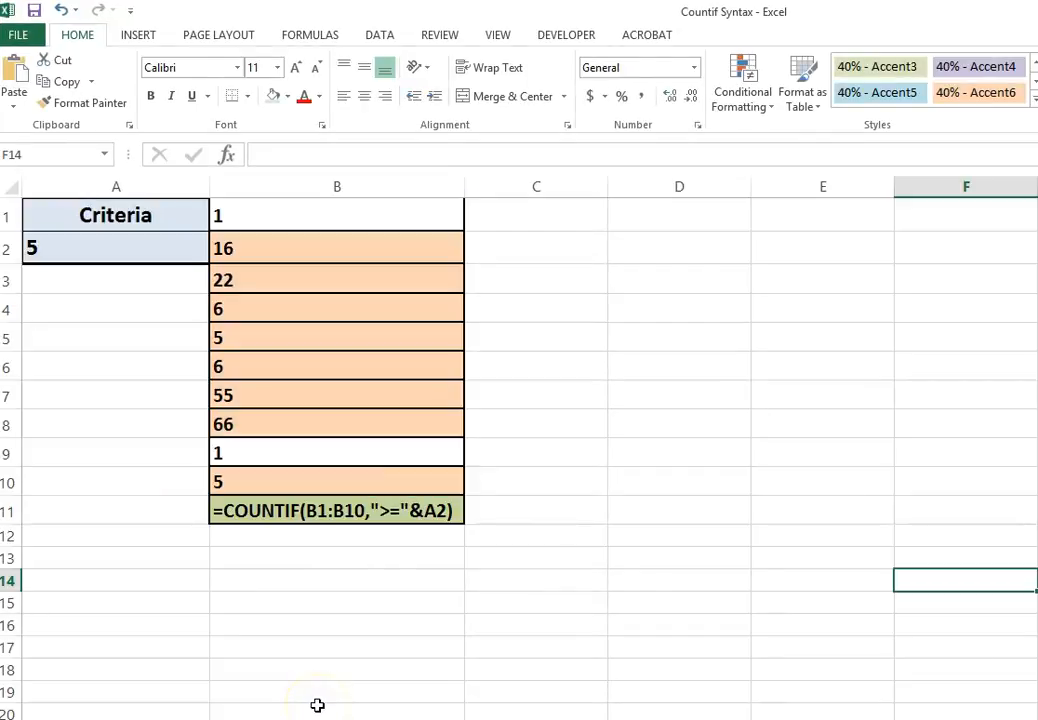
key("ctrl+grave")
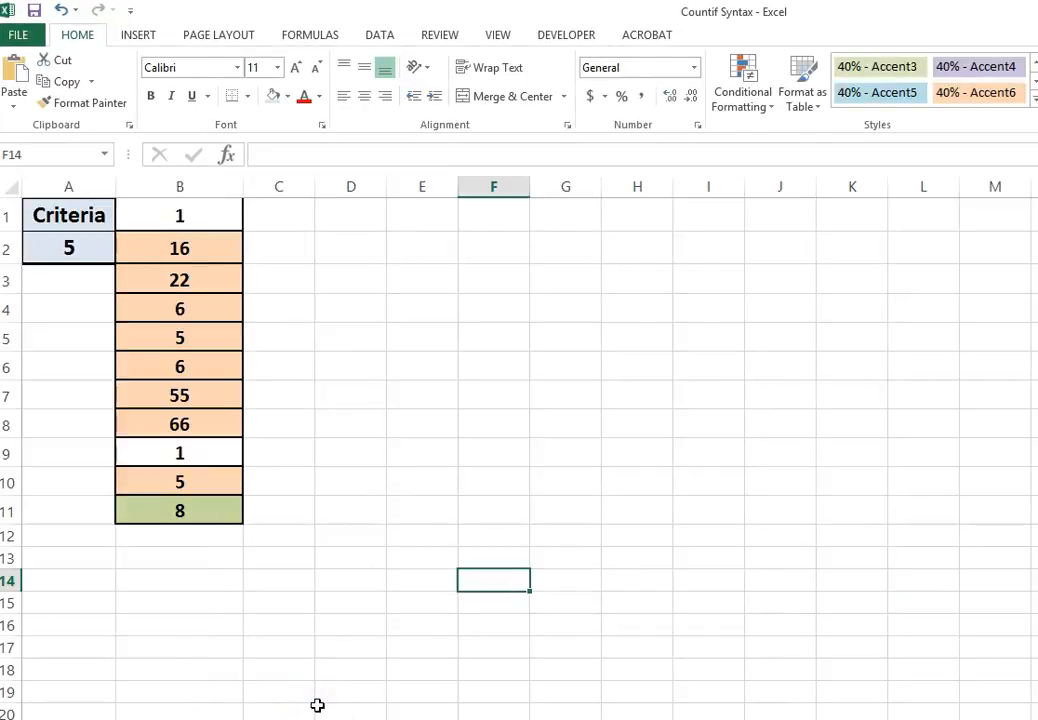